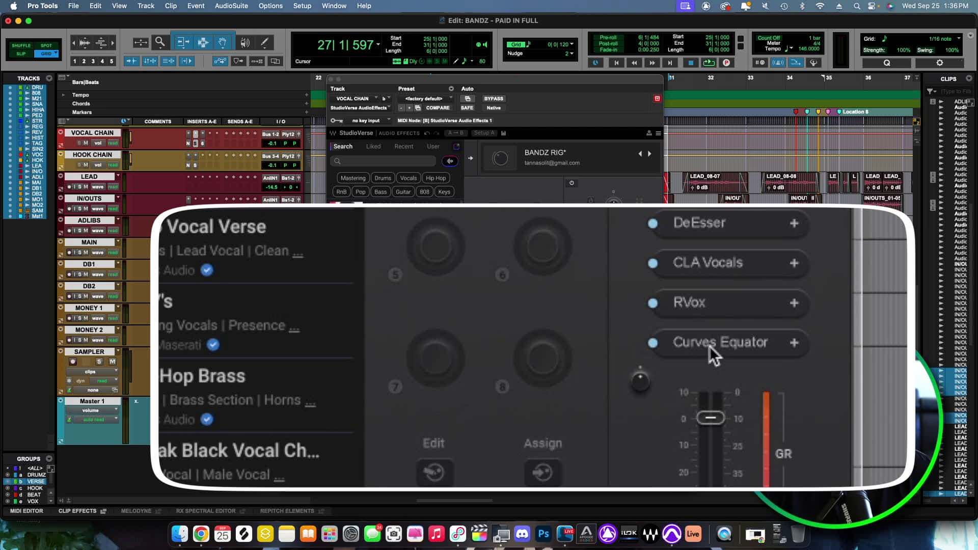
Open the Curves Equator plugin window from the VOCAL CHAIN StudioVerse chain
left_click(590, 337)
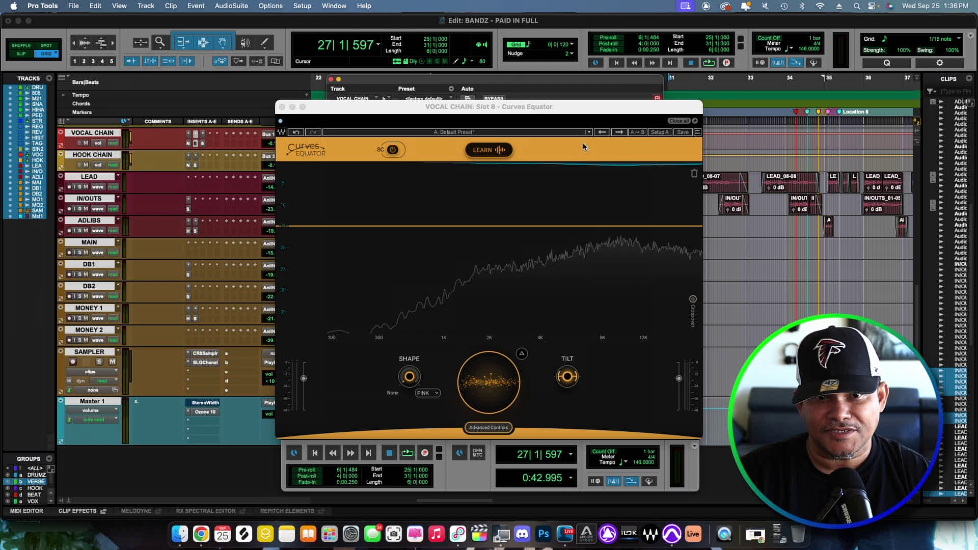
Enable the Curves Equator sidechain, briefly toggling it off and back on
left_click(392, 150)
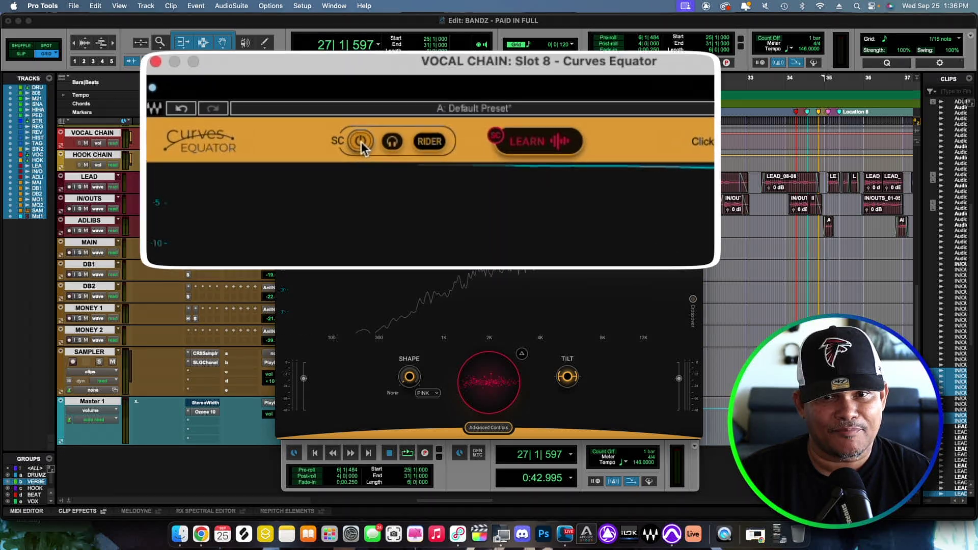
left_click(361, 142)
left_click(361, 142)
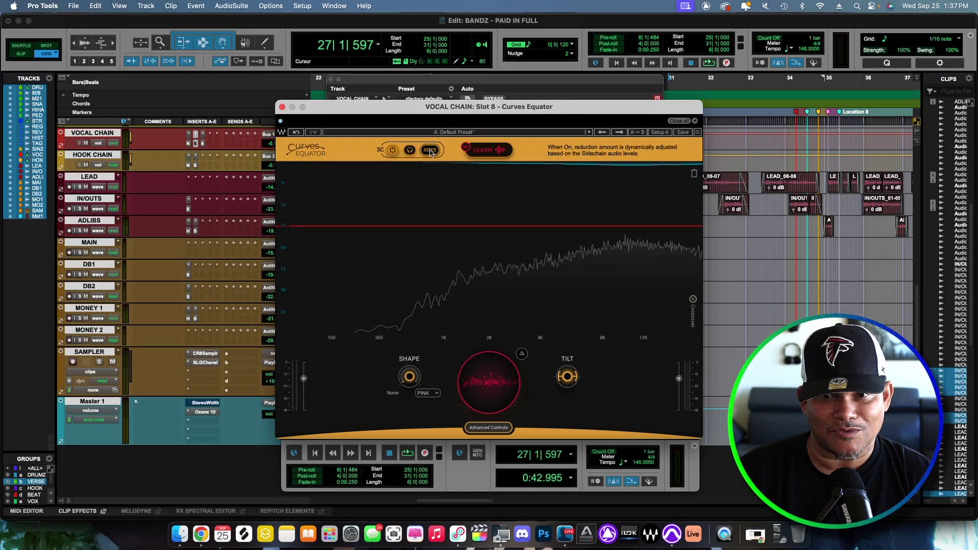
Disable the sidechain and leave the shape target set to PINK
left_click(392, 149)
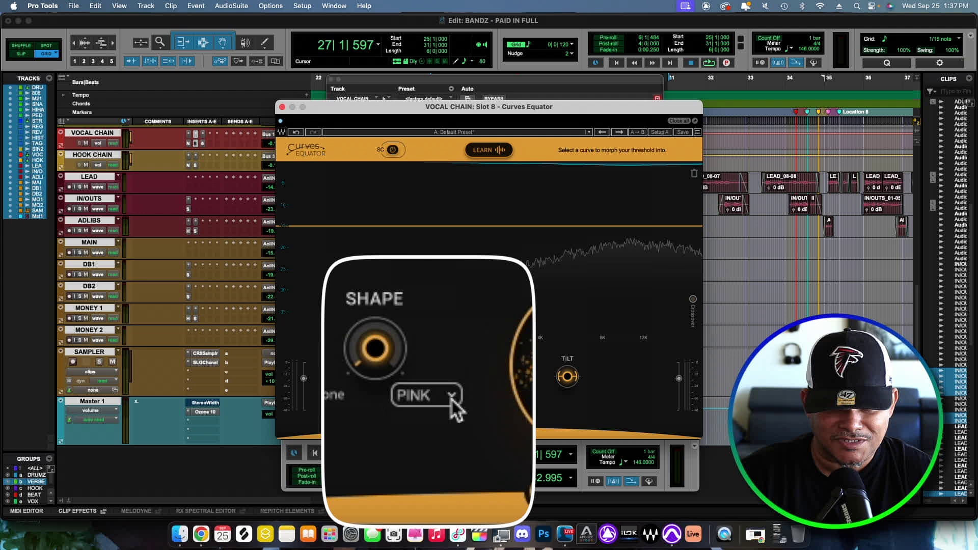
left_click(449, 396)
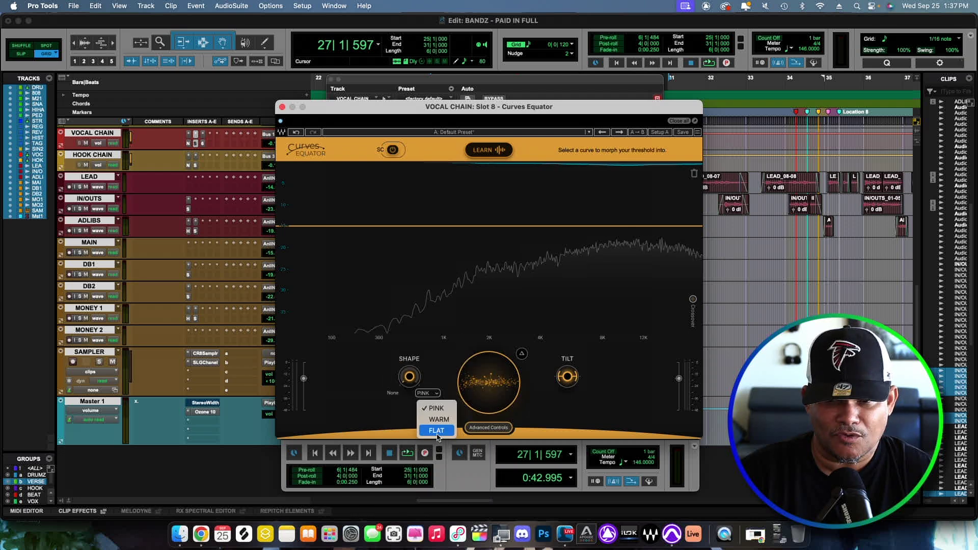
left_click(487, 384)
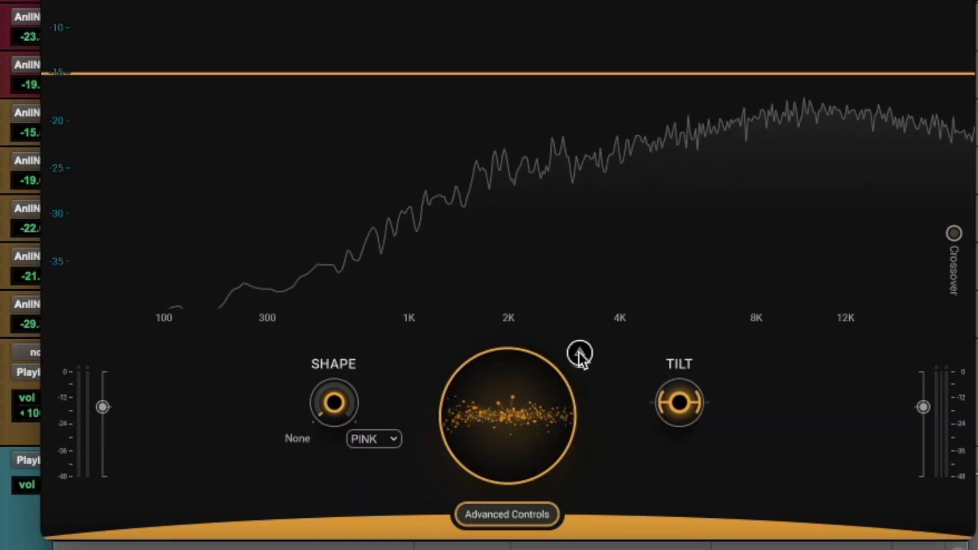
left_click(579, 353)
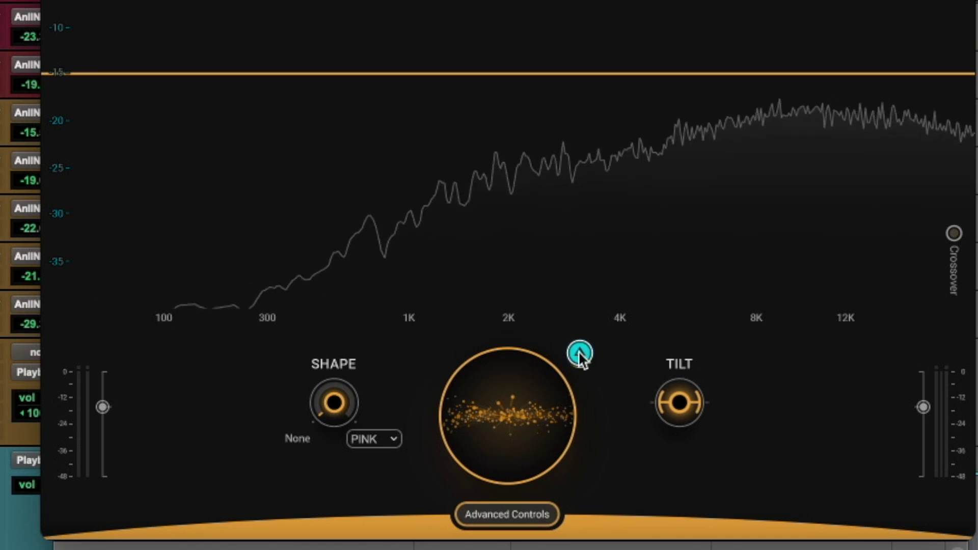
left_click(580, 357)
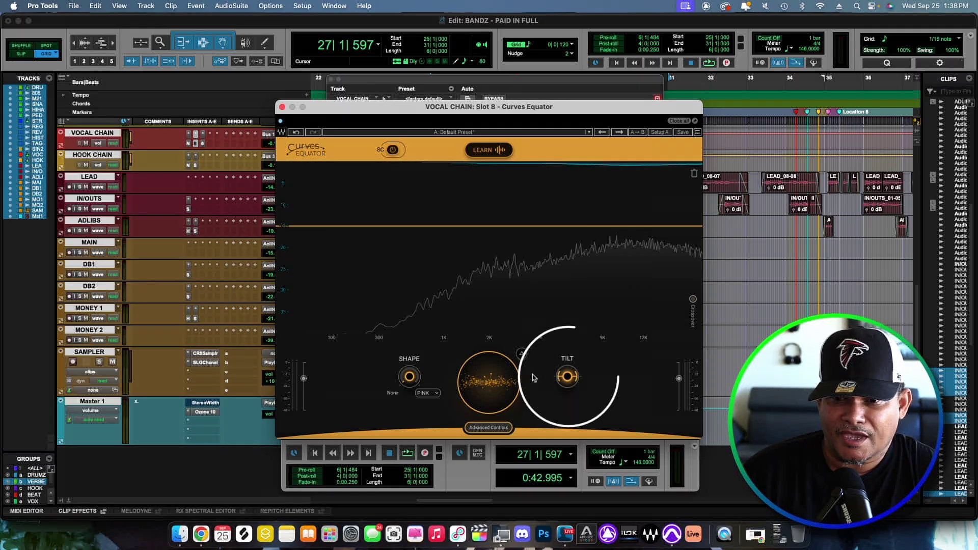
mouse_move(564, 370)
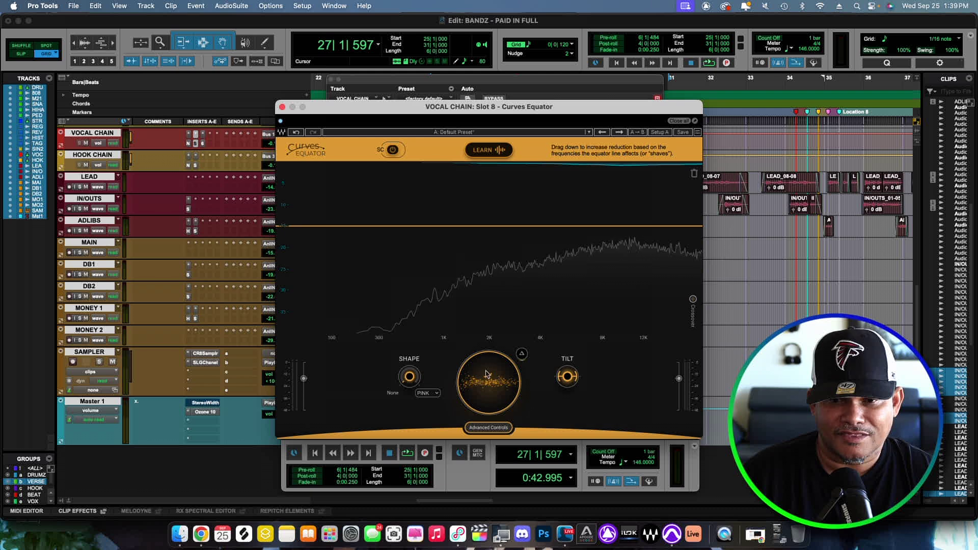
Expand the Advanced Controls panel below the central circle
left_click(489, 428)
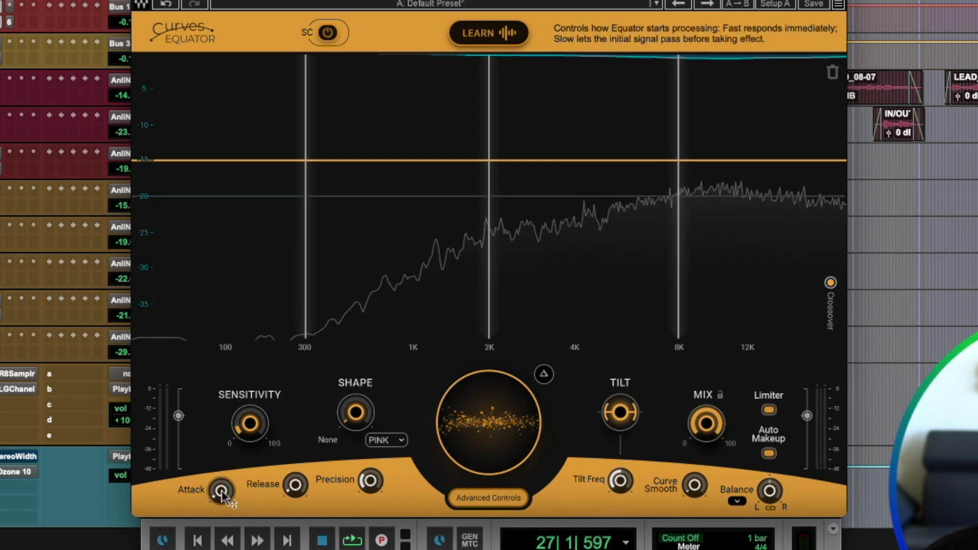
mouse_move(370, 481)
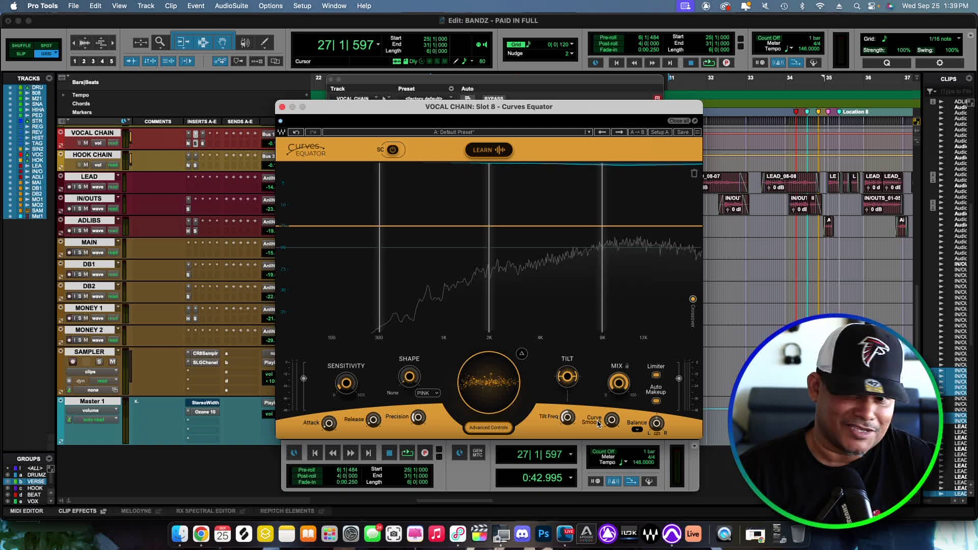
Leave the Balance mode set to Linked
left_click(638, 431)
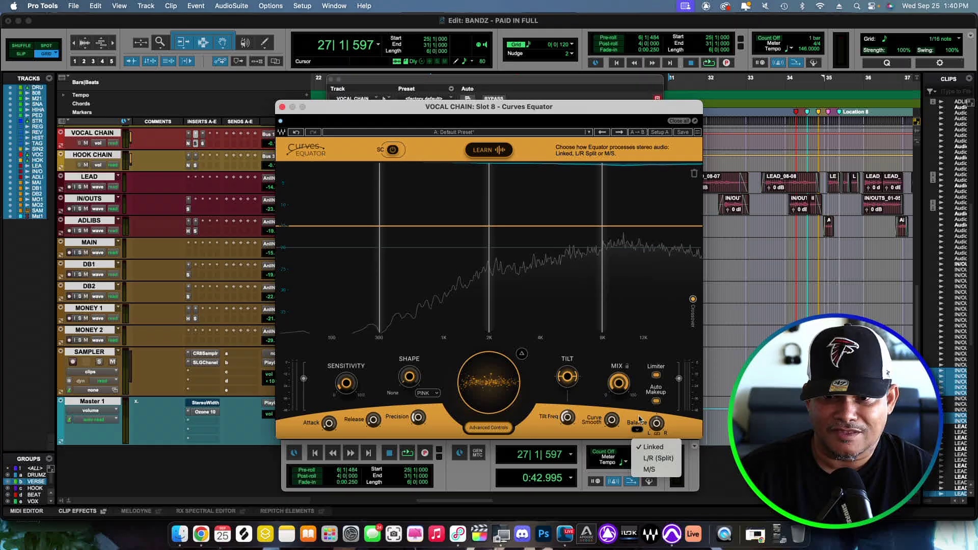
left_click(640, 418)
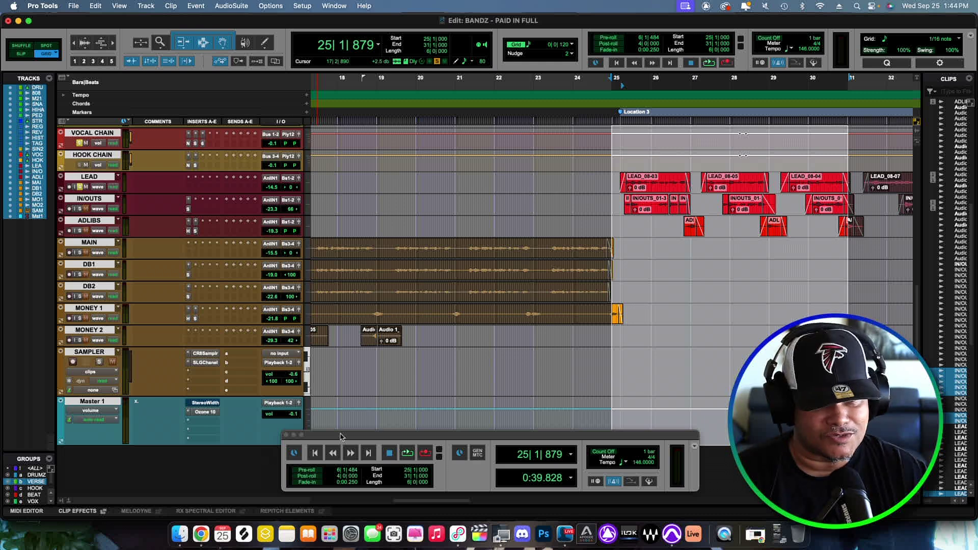
Reopen Curves Equator from the VOCAL CHAIN StudioVerse rack and start playback
left_click(195, 143)
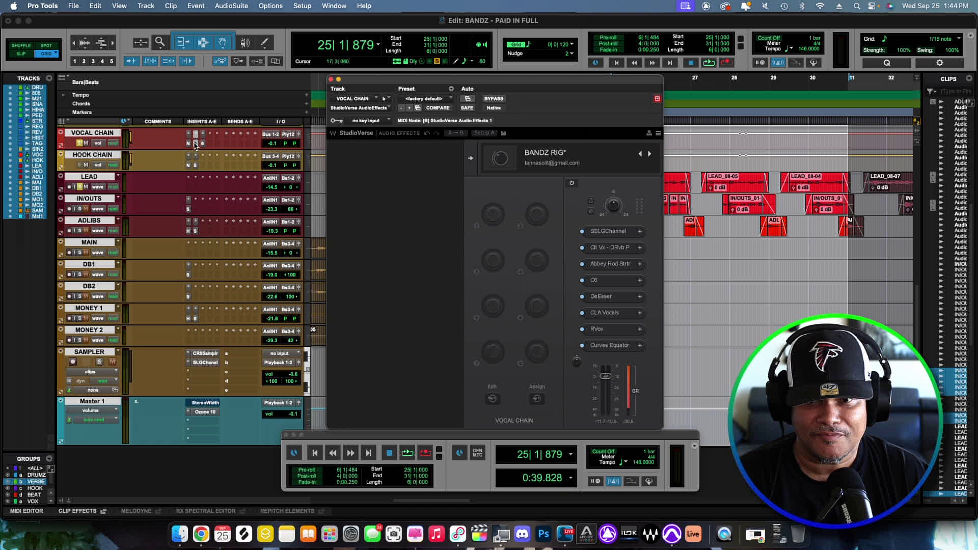
left_click(608, 346)
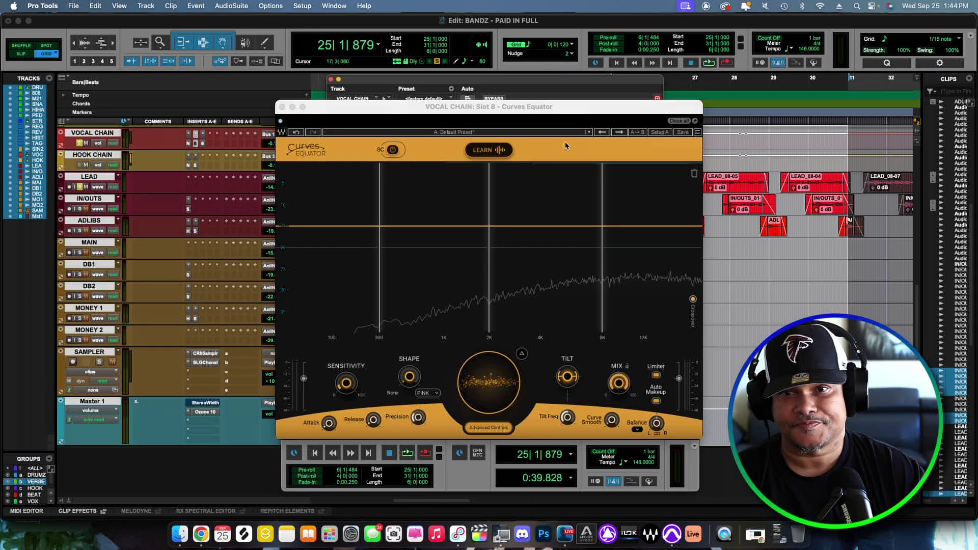
left_click_drag(594, 107, 580, 101)
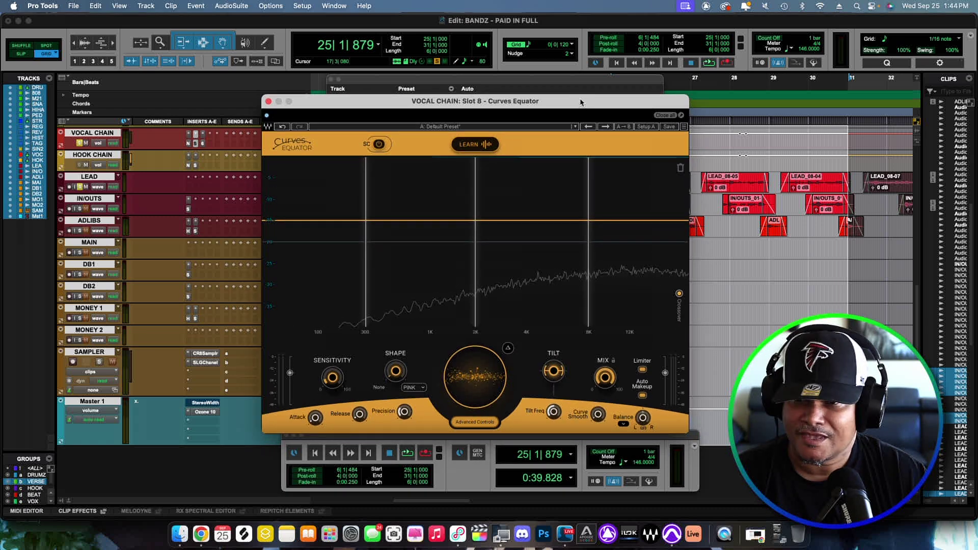
key("space")
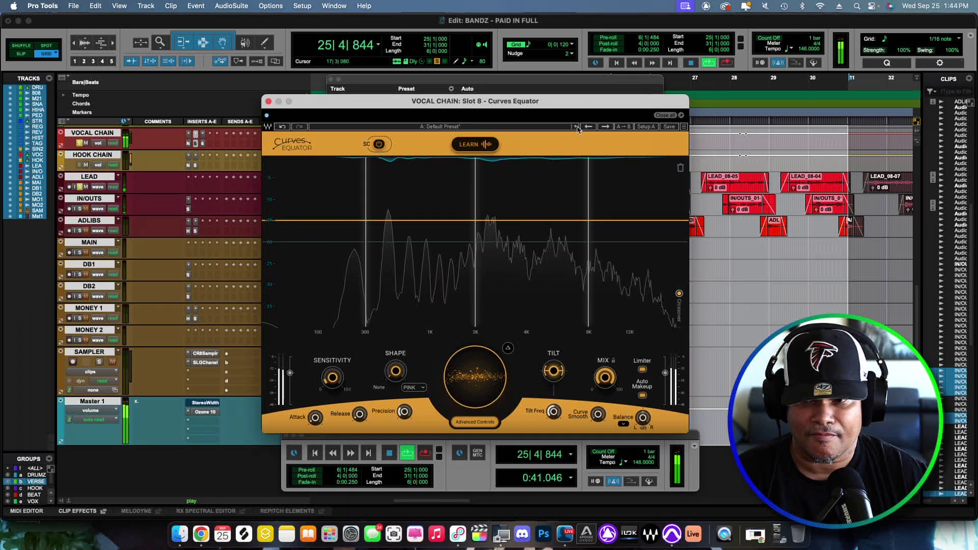
Run LEARN on the playing vocal and apply the learned target curve
left_click(472, 145)
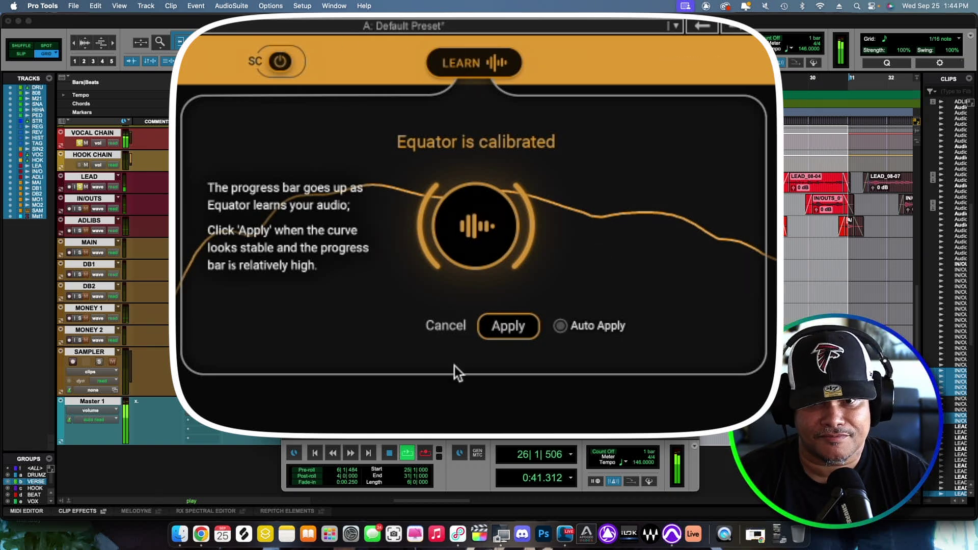
left_click(508, 327)
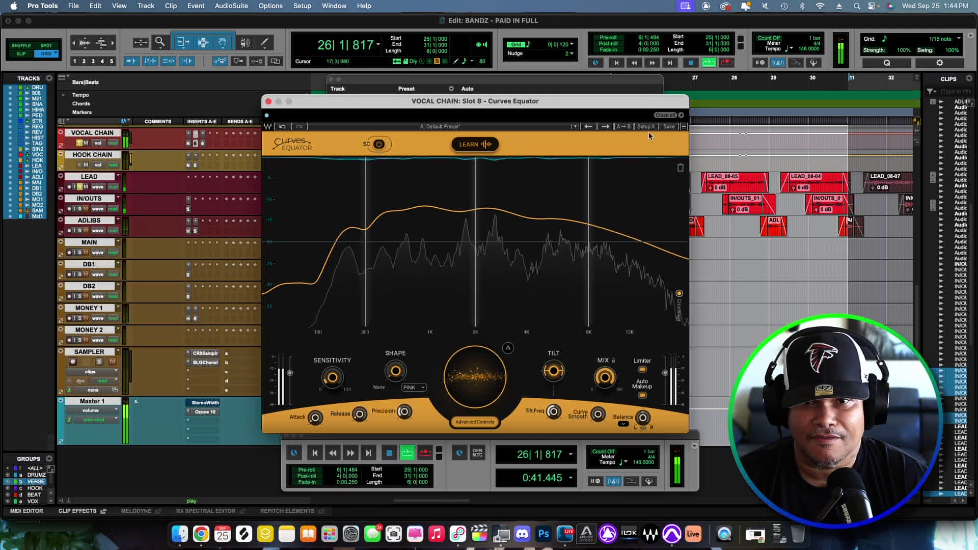
left_click(379, 145)
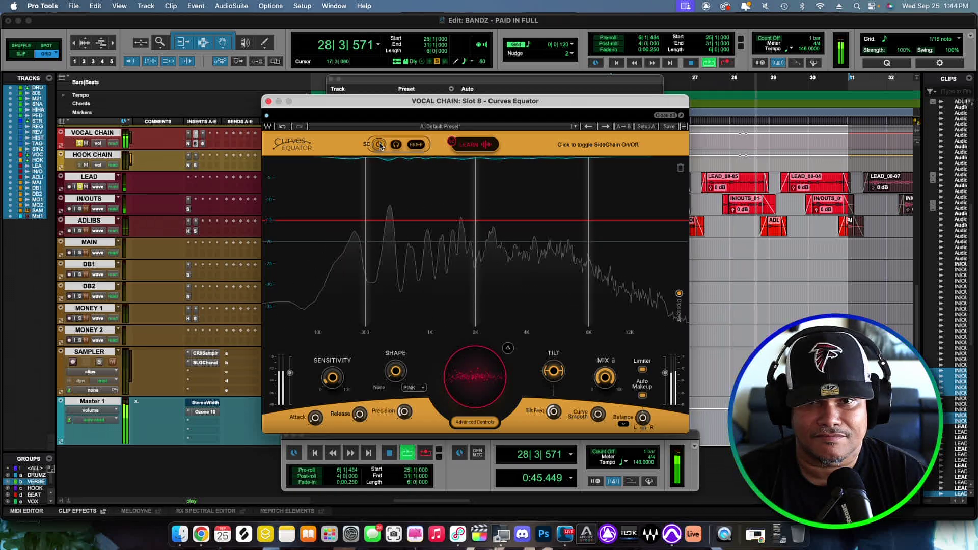
left_click(379, 145)
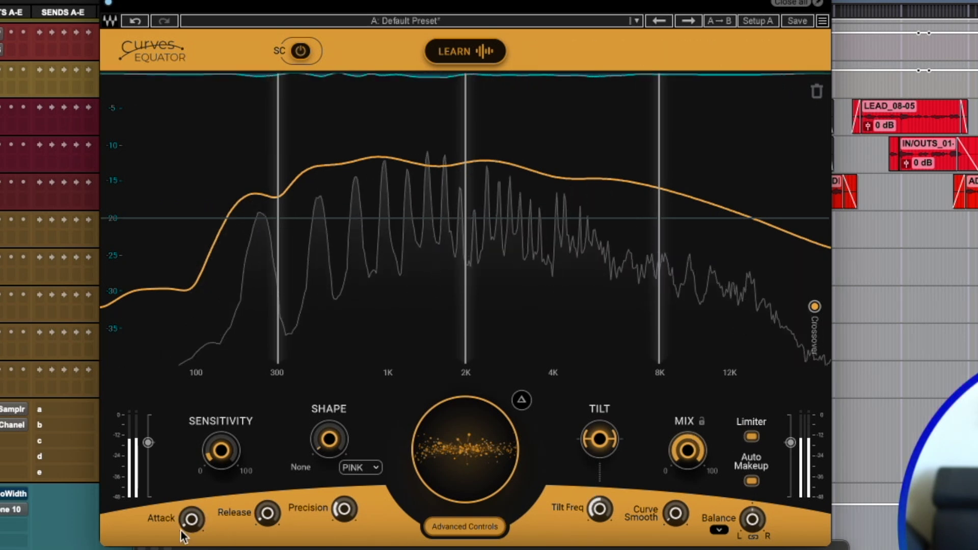
Raise Attack, Release, Sensitivity and Shape, choose WARM, and set Precision around 48.6
left_click_drag(192, 514, 197, 433)
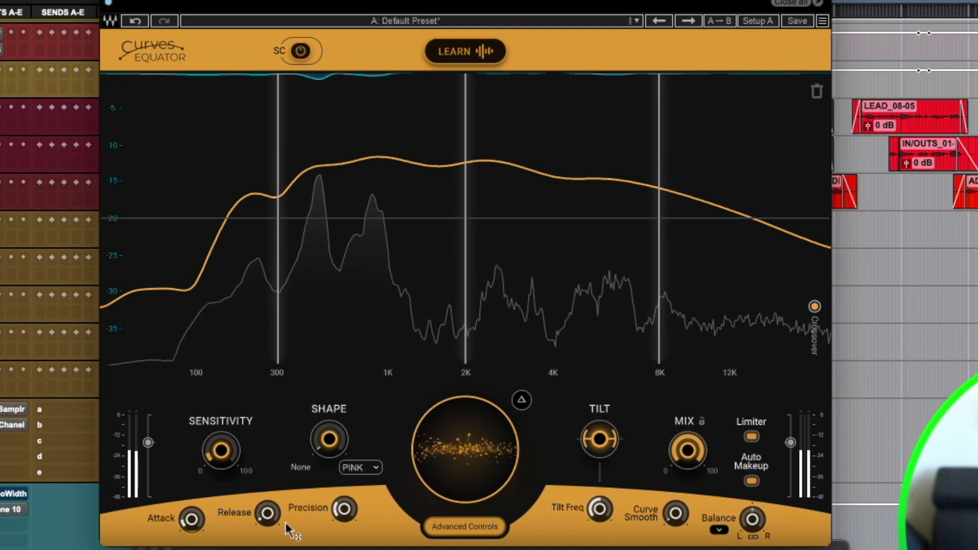
left_click_drag(267, 513, 263, 461)
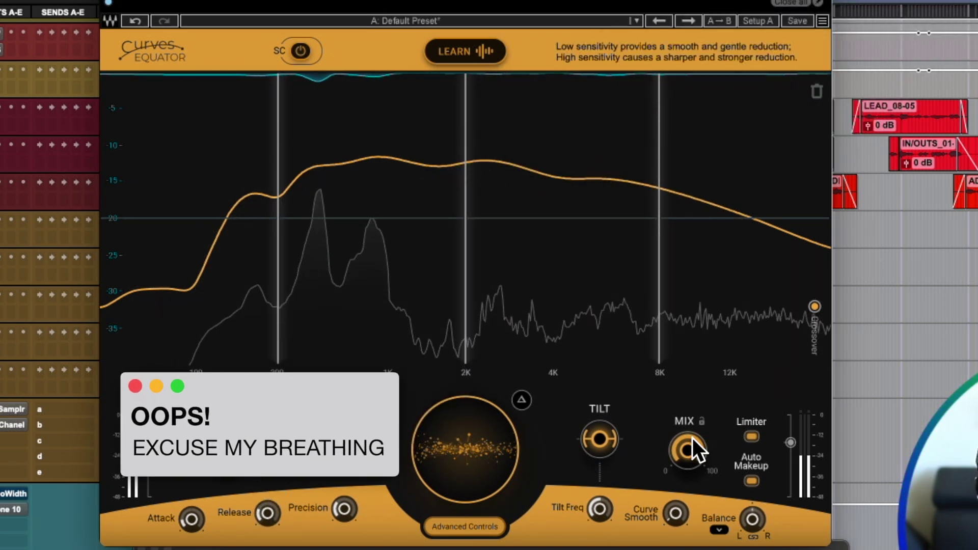
left_click_drag(216, 306, 256, 281)
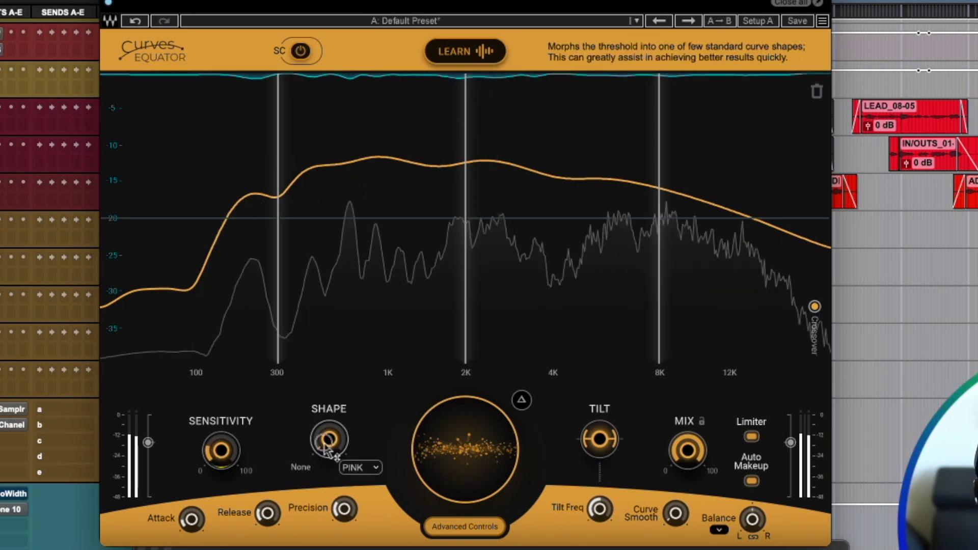
left_click_drag(330, 436, 293, 334)
left_click(372, 466)
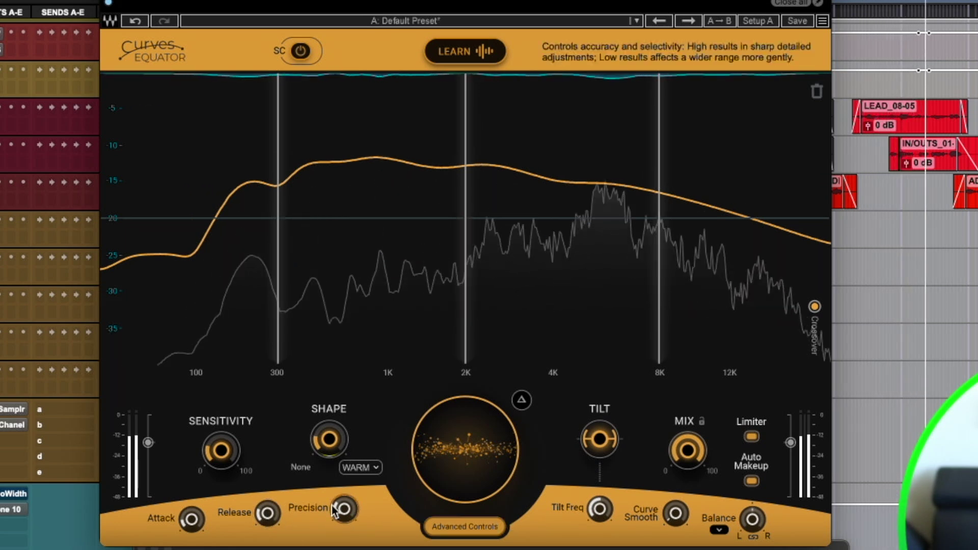
left_click_drag(344, 511, 343, 494)
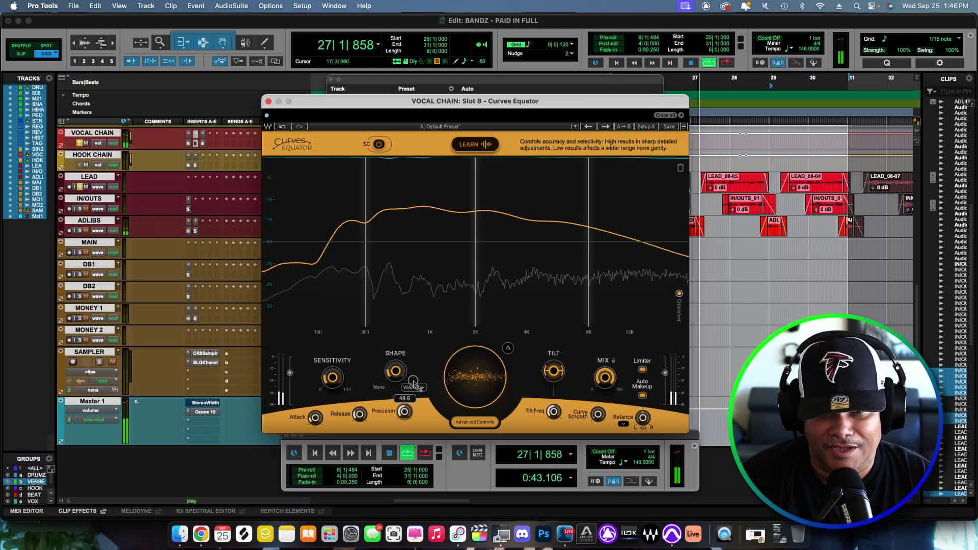
Switch on Delta to hear only what Curves Equator removes from the vocal
left_click(508, 350)
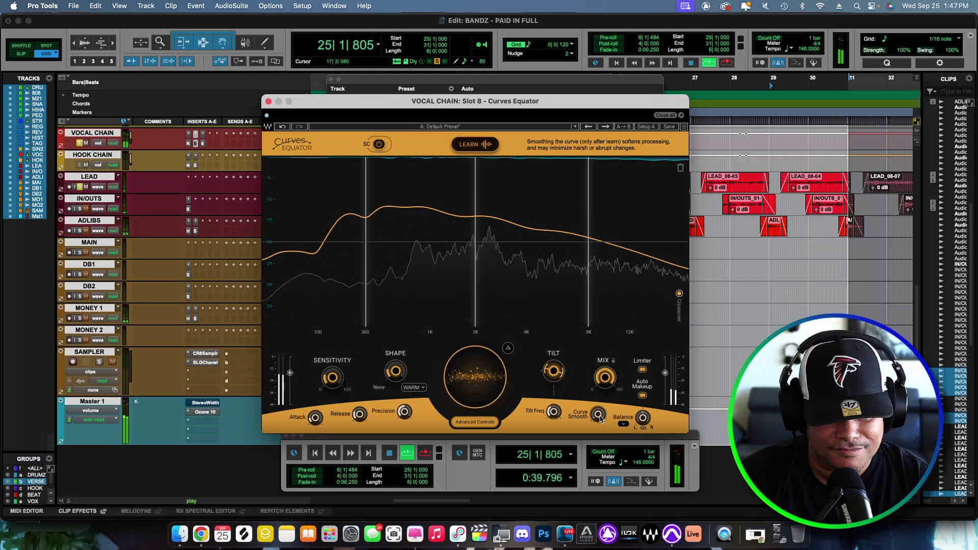
Raise Curve Smooth, fine-tuning it between roughly 69 and 92
left_click_drag(600, 418, 596, 109)
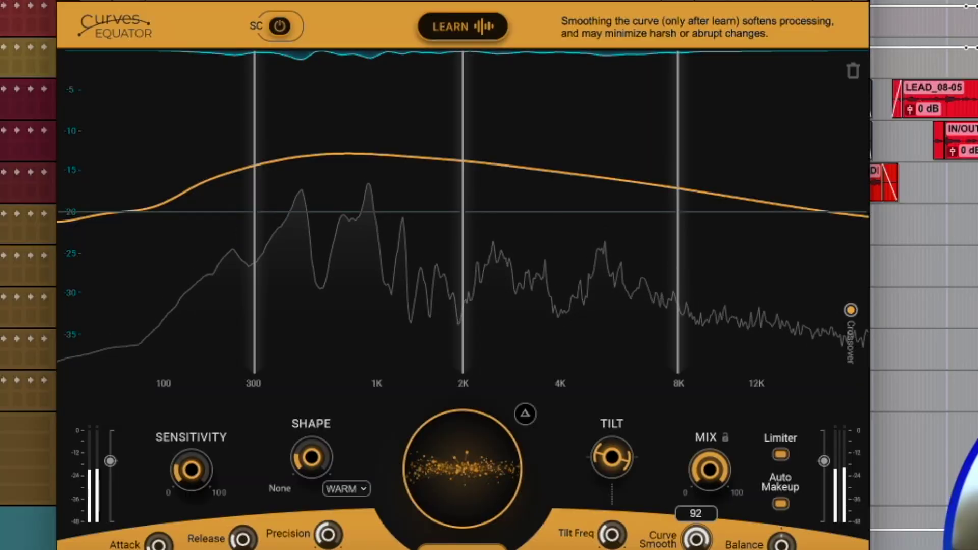
left_click_drag(698, 0, 709, 59)
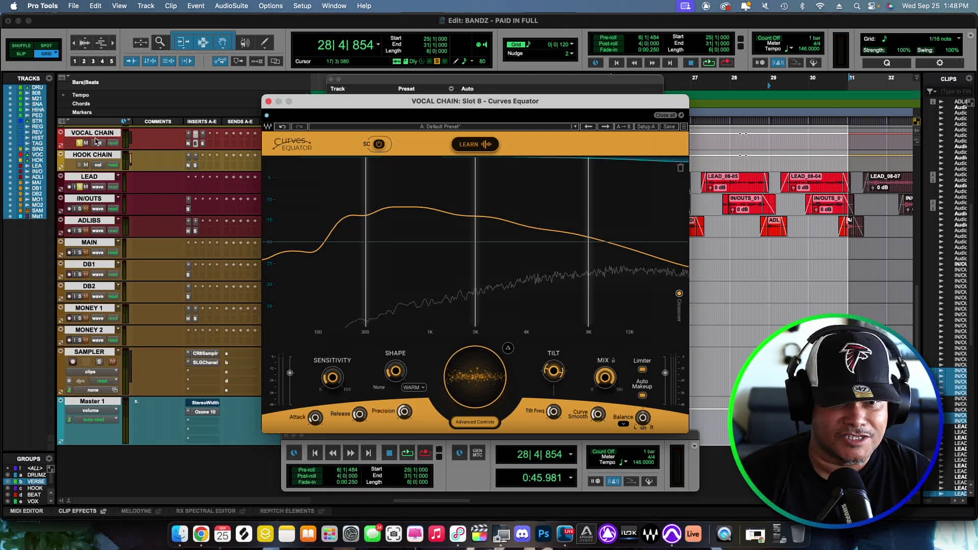
Unsolo the VOCAL CHAIN track and play the full mix briefly to hear the processed vocals
left_click(80, 142)
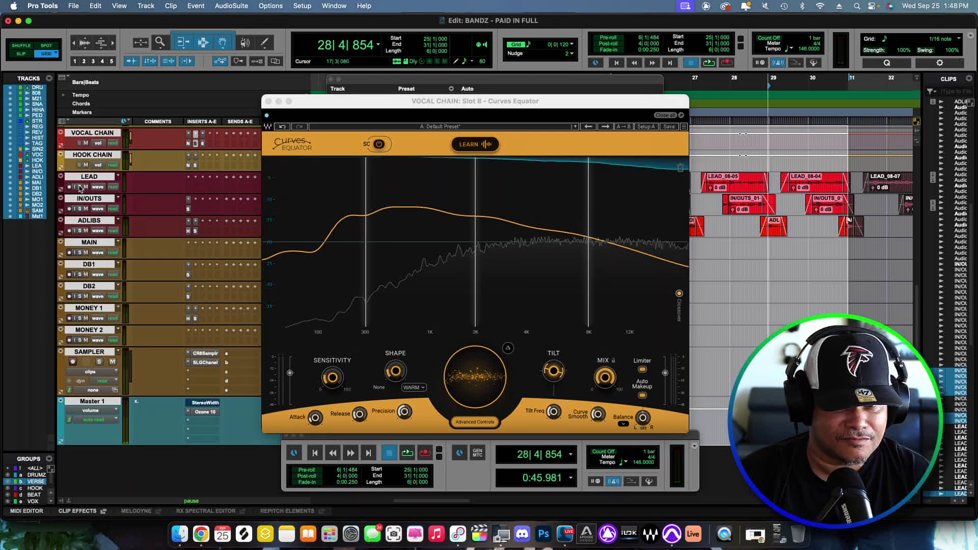
key("space")
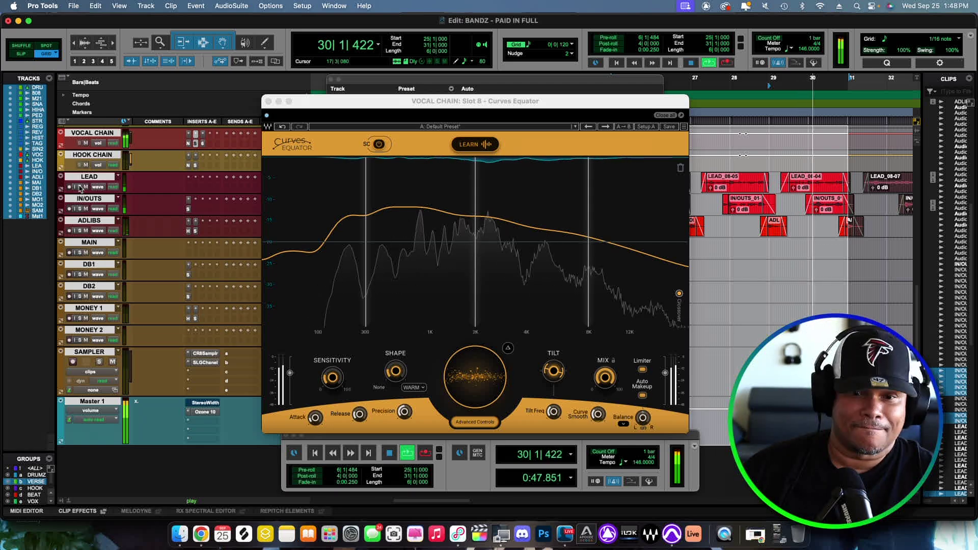
key("space")
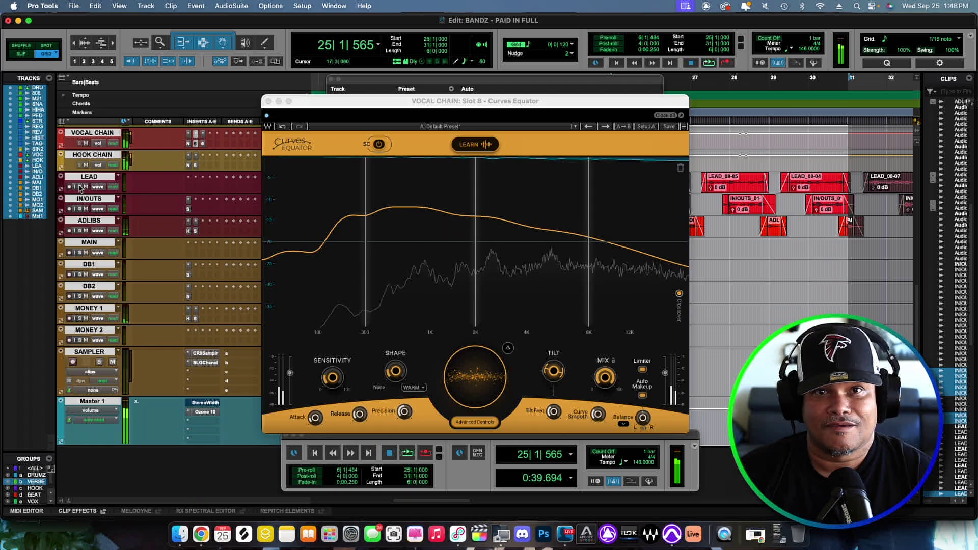